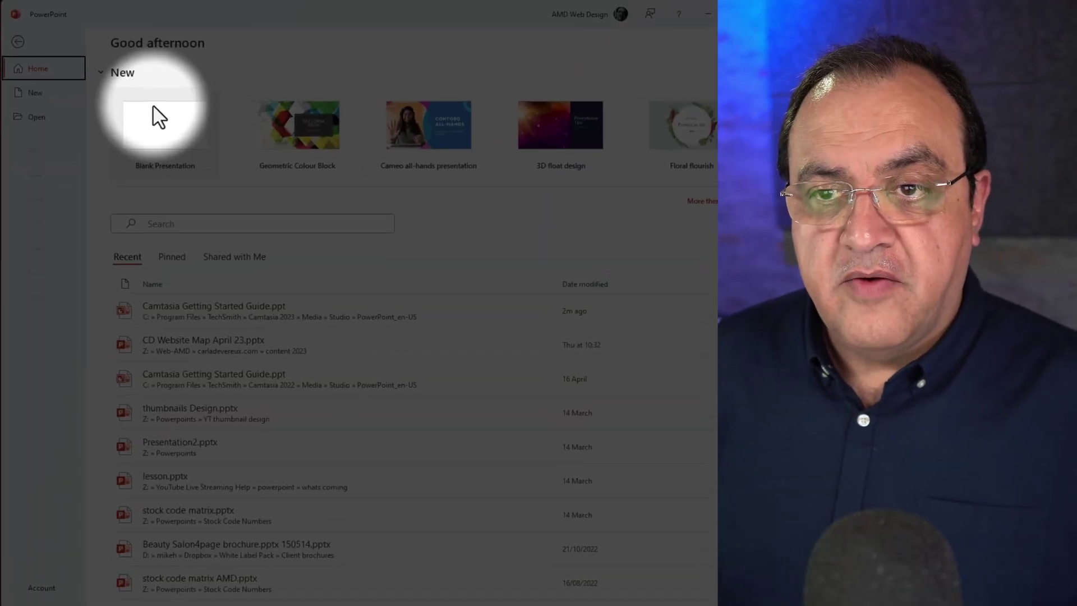
Create a blank presentation and bring up the View tab's presentation view commands.
click(184, 127)
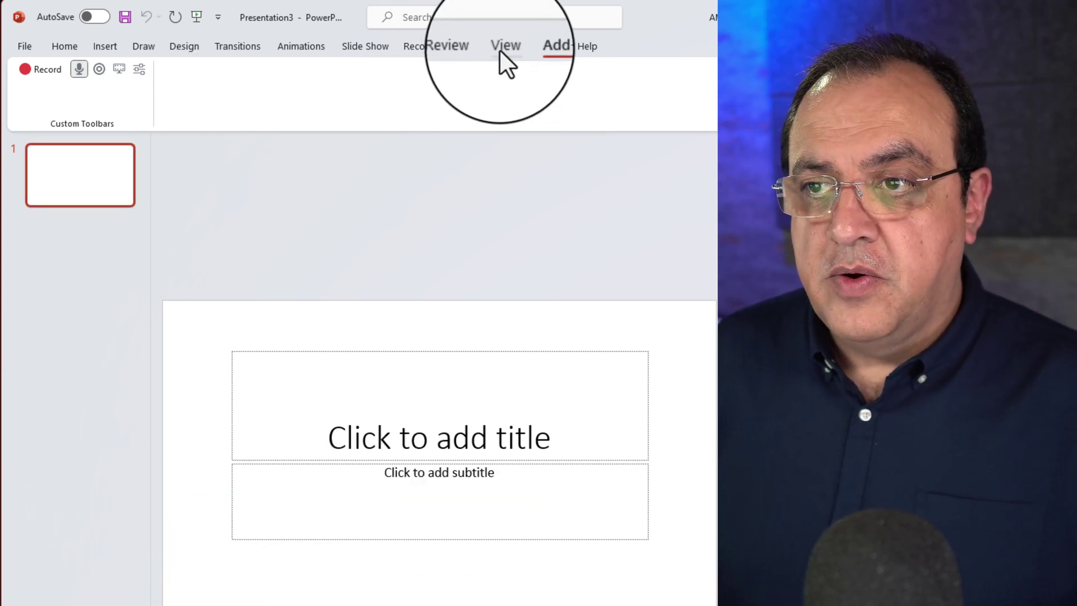
click(500, 48)
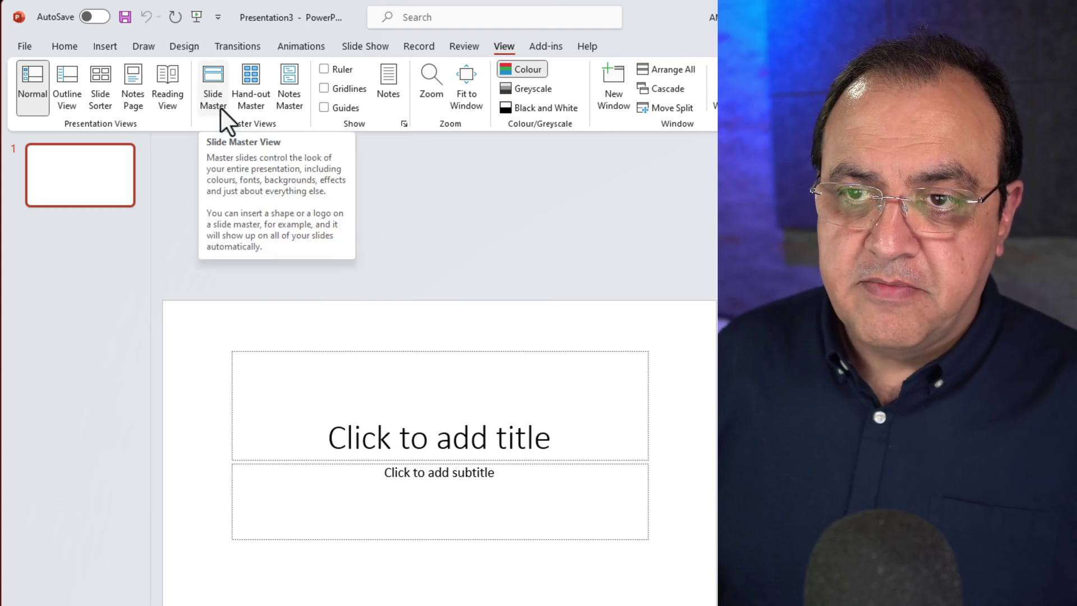
Enter Slide Master view and select the top-level parent master thumbnail.
click(220, 107)
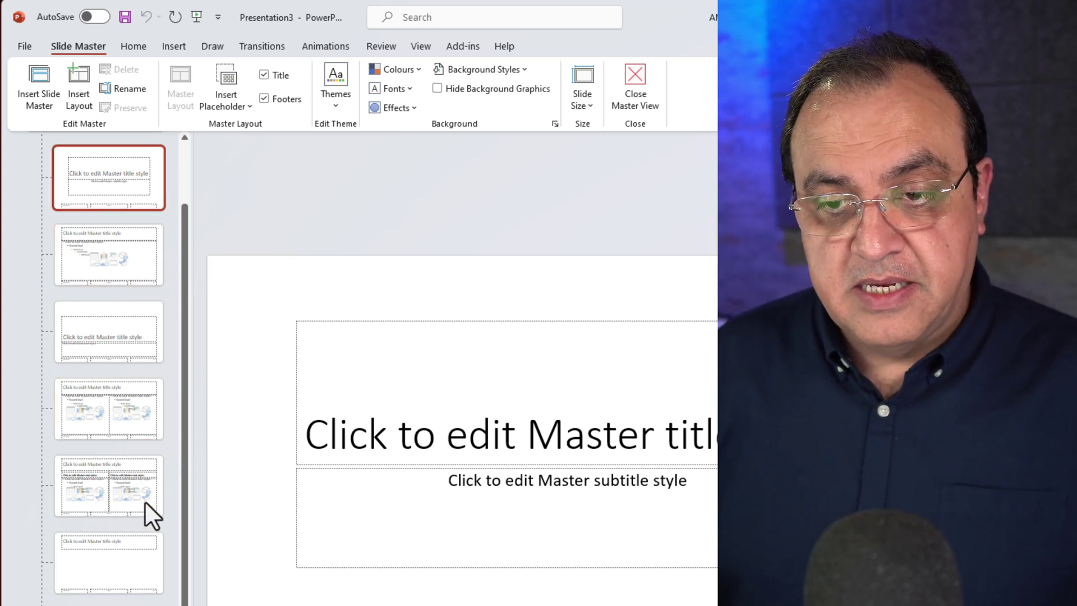
scroll(153, 500, down, 1)
scroll(154, 500, down, 2)
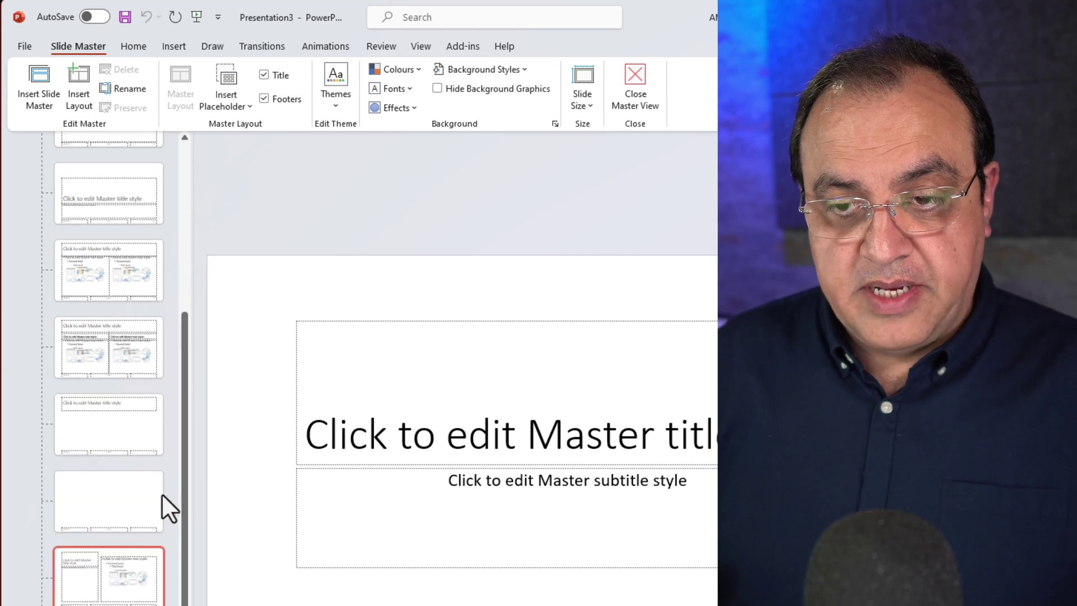
scroll(141, 347, up, 2)
scroll(151, 278, up, 2)
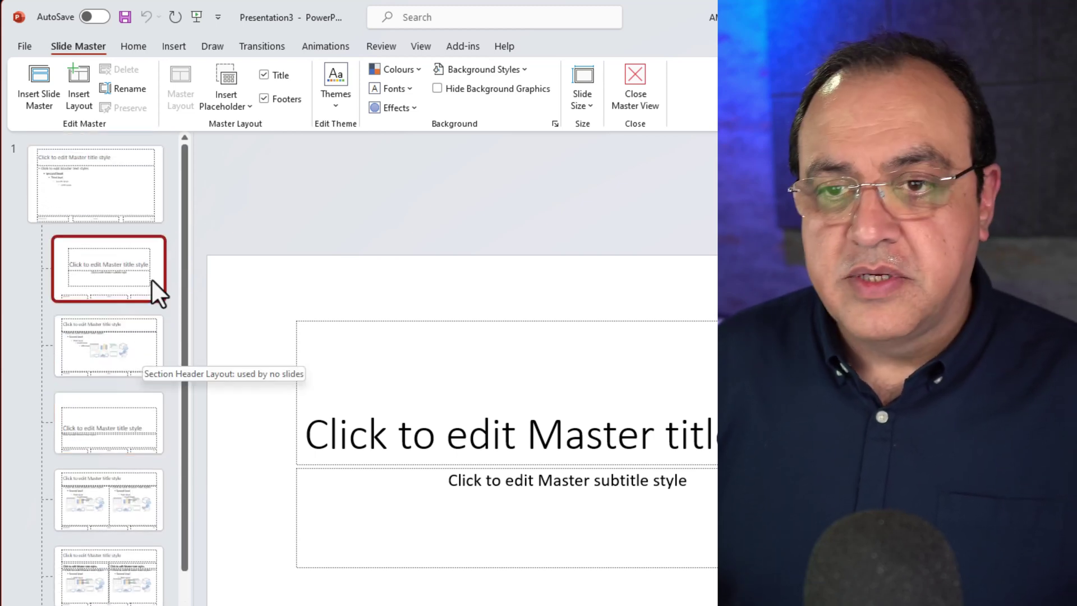
scroll(146, 312, down, 1)
scroll(146, 312, up, 1)
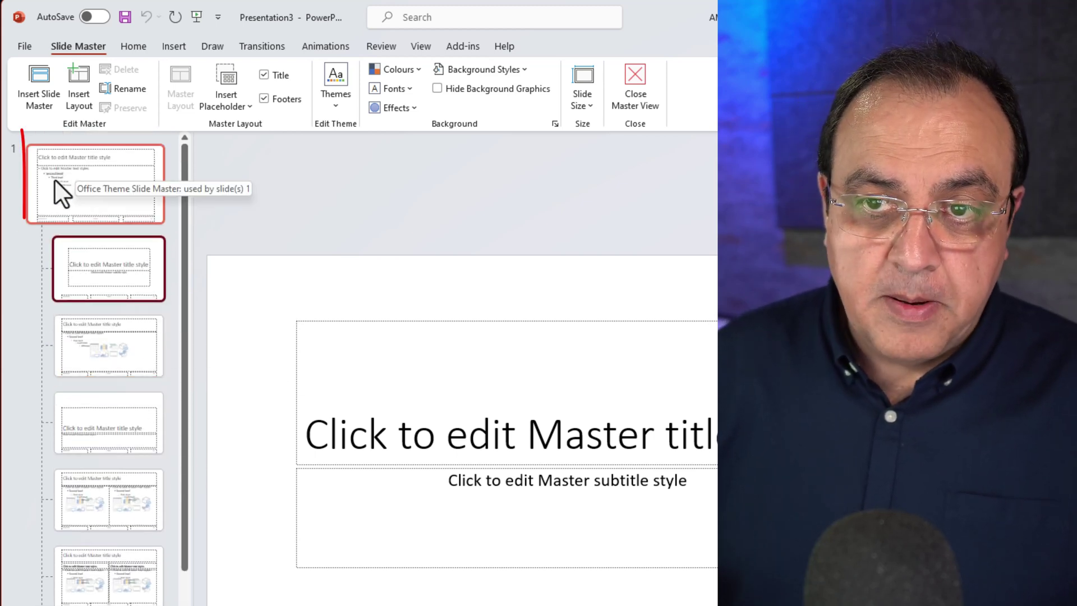
click(83, 164)
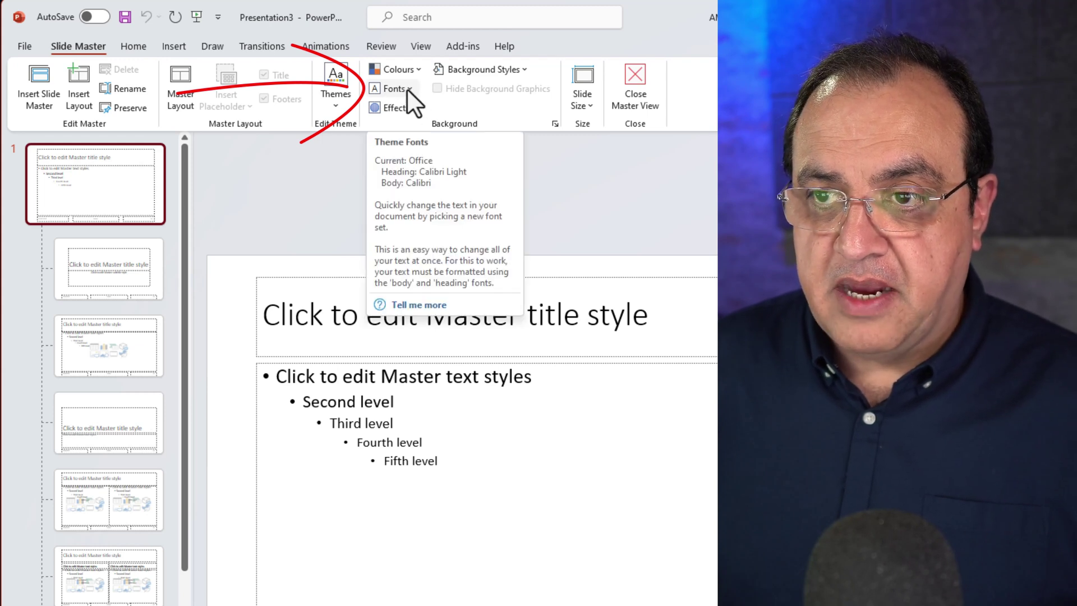
From the Slide Master Fonts list, choose Customise Fonts to create a new theme font pair.
click(395, 88)
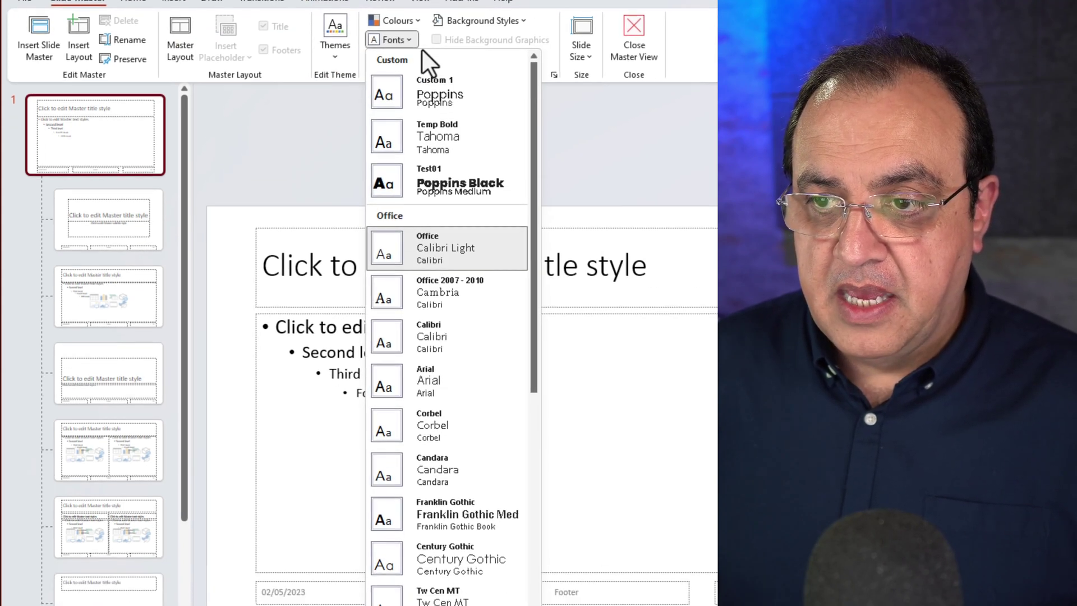
scroll(497, 137, down, 10)
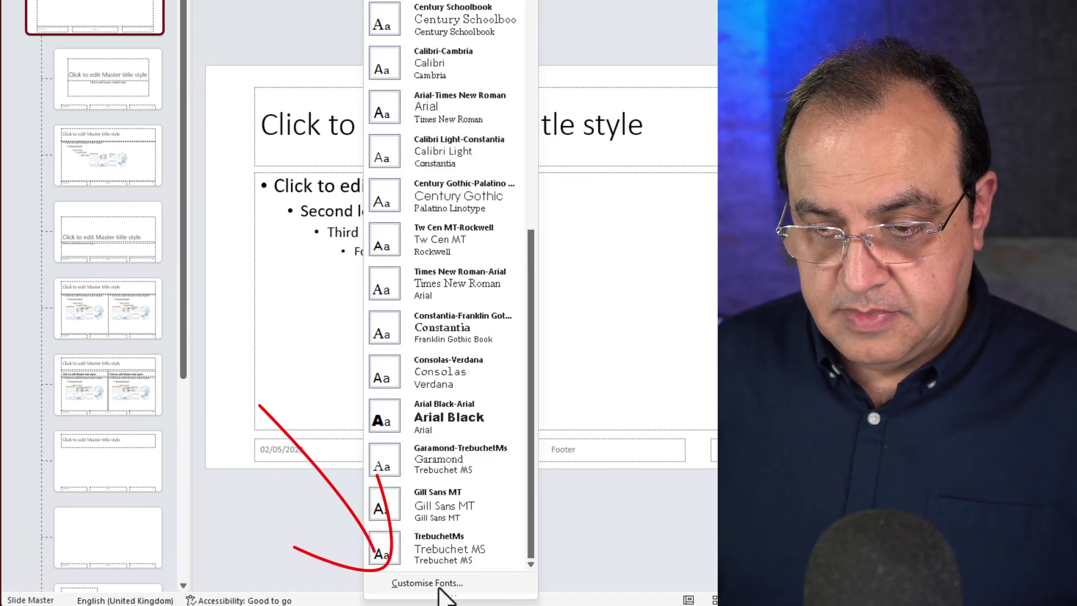
click(440, 587)
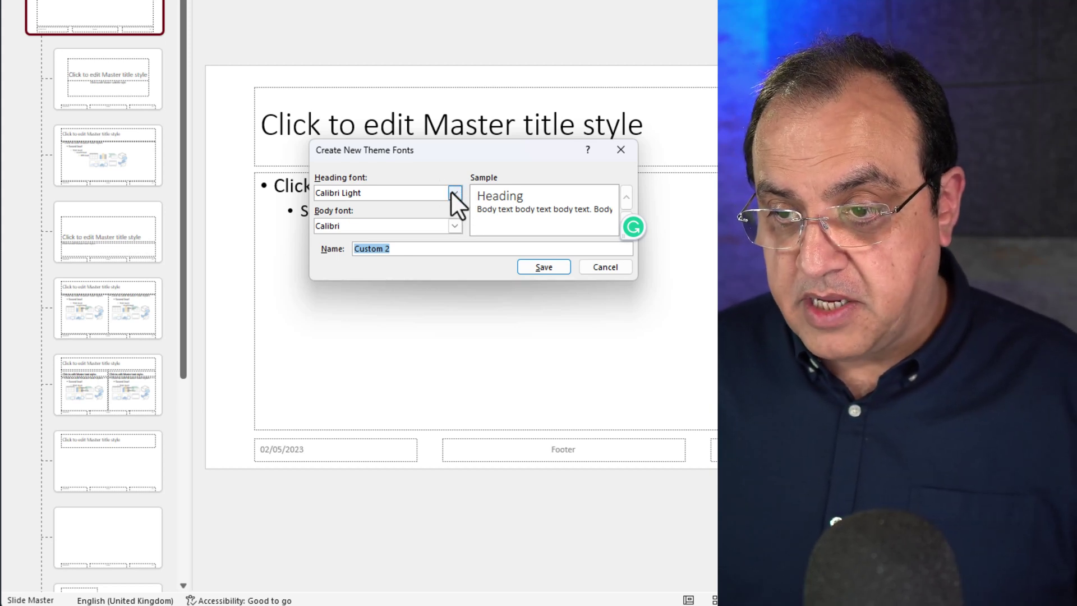
Jump the Heading font list to 'Po' and scroll until the Poppins weights show.
click(453, 193)
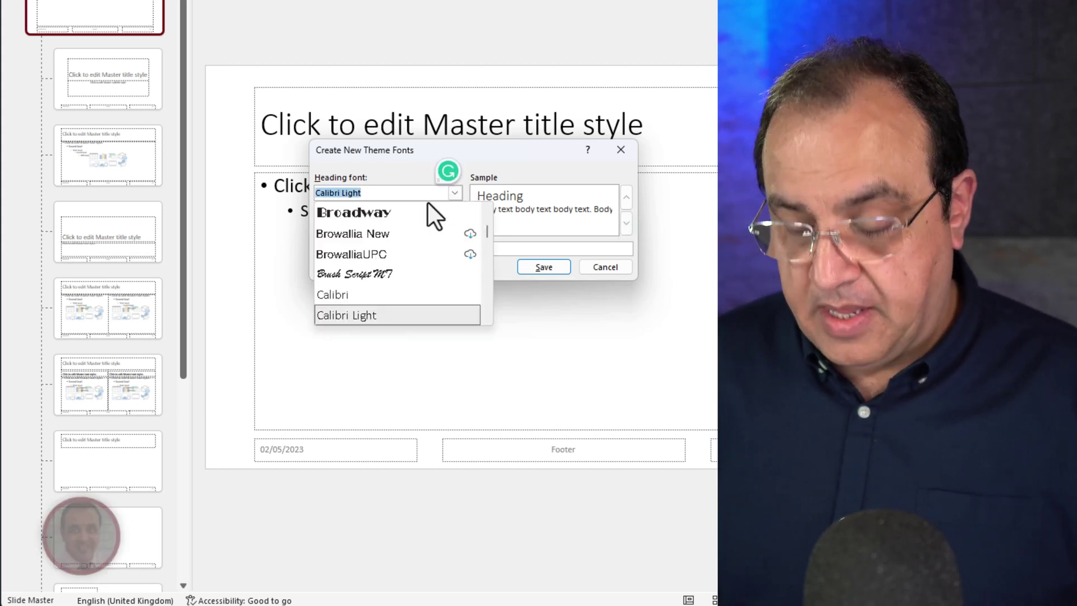
text(Poor Richard)
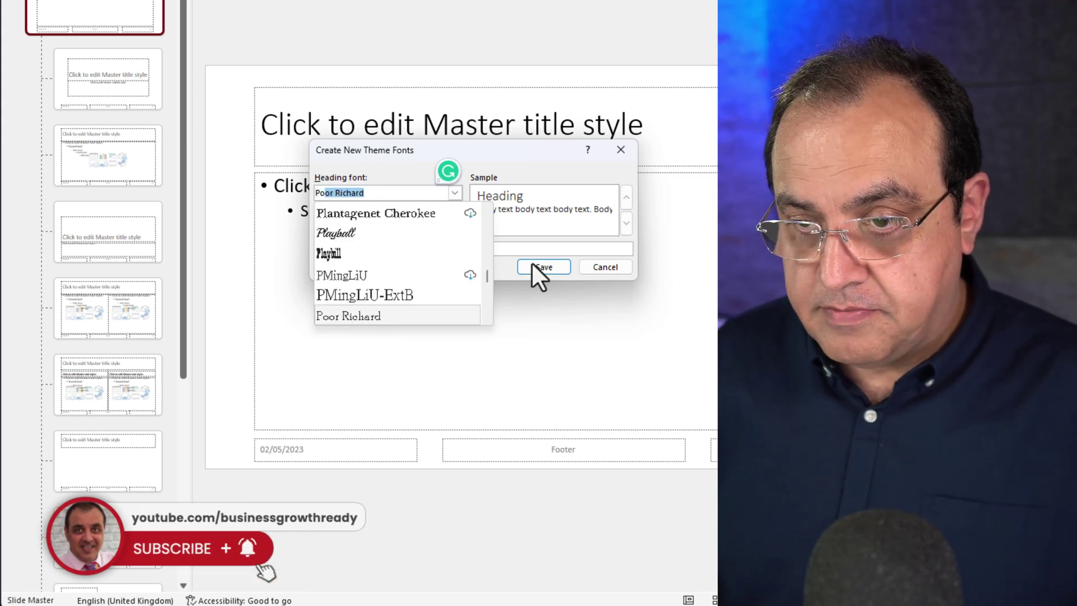
drag(483, 276, 407, 274)
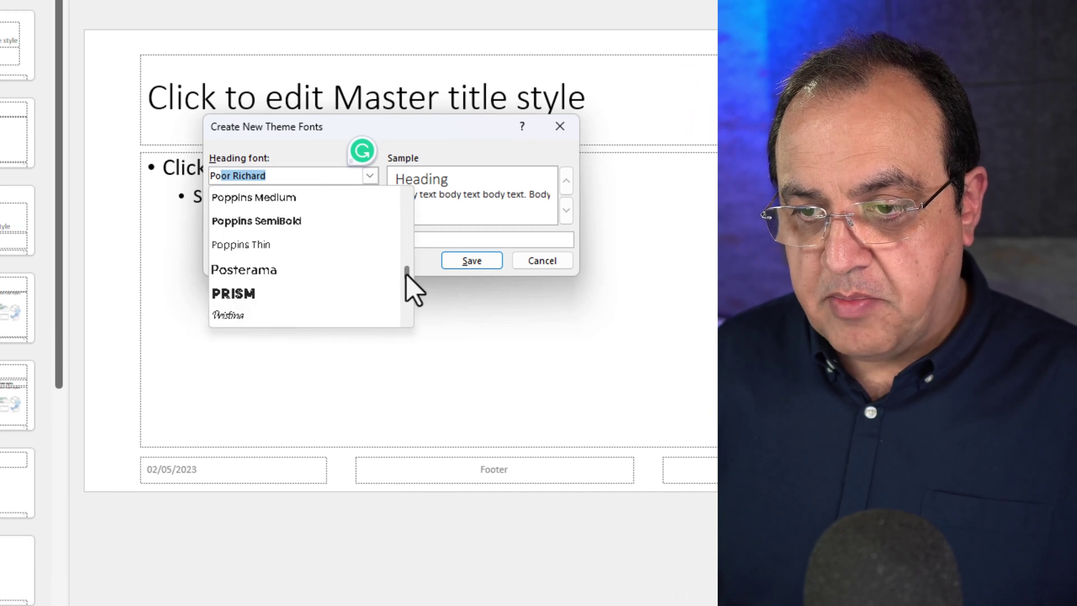
click(404, 194)
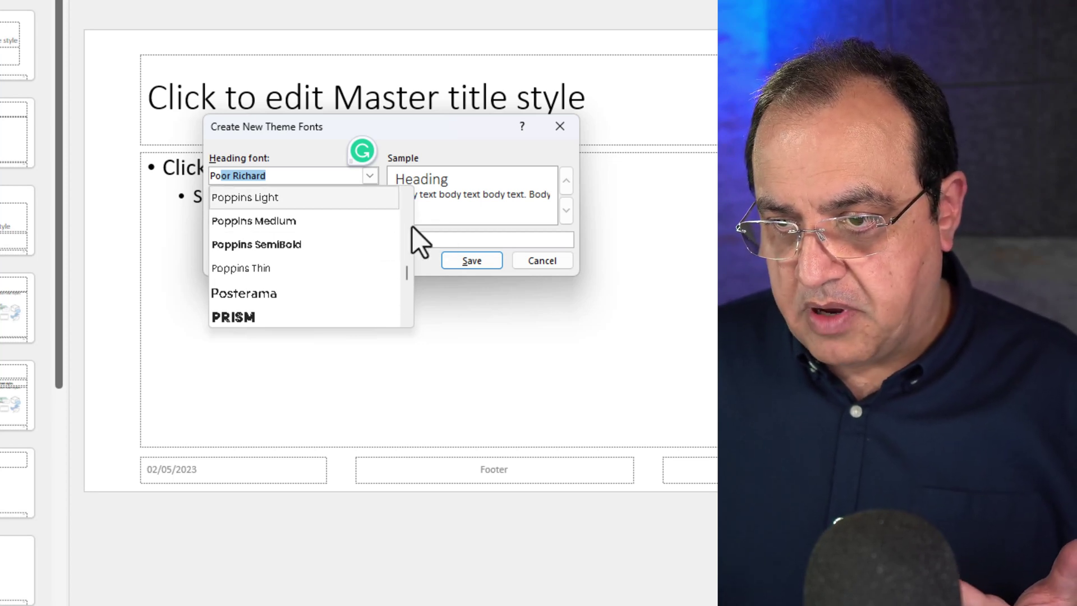
Choose Poppins SemiBold headings and Poppins body, renaming the set from Custom 2 to HelePop.
click(369, 246)
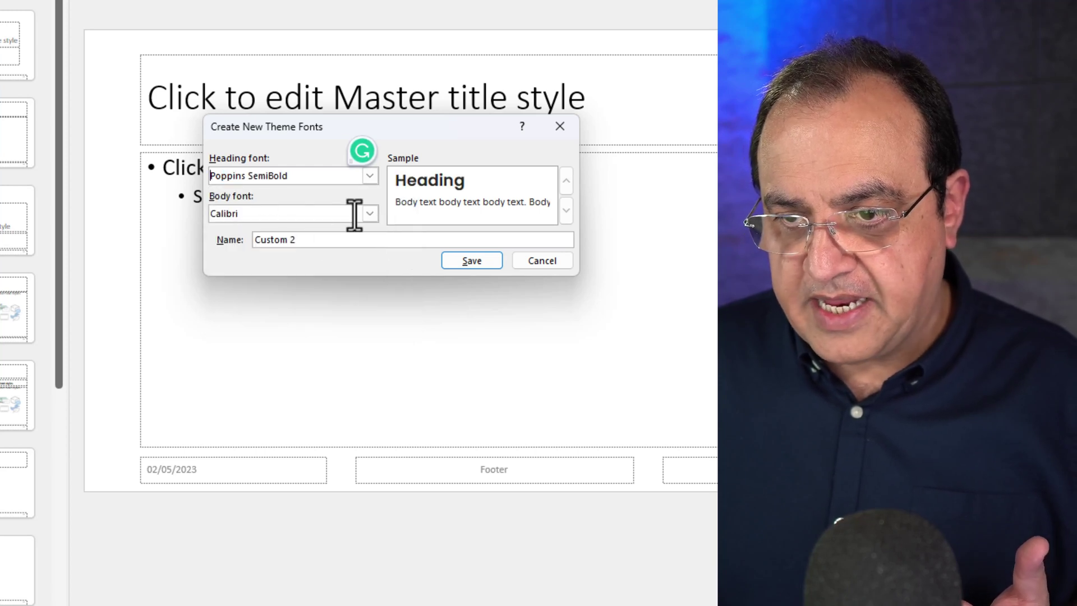
click(375, 213)
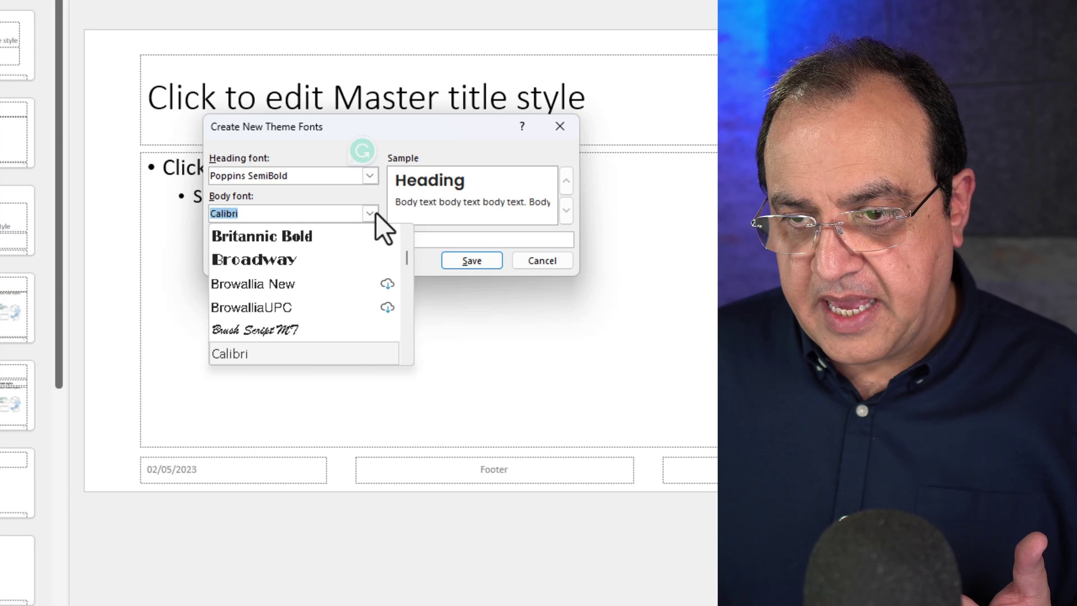
drag(405, 254, 405, 265)
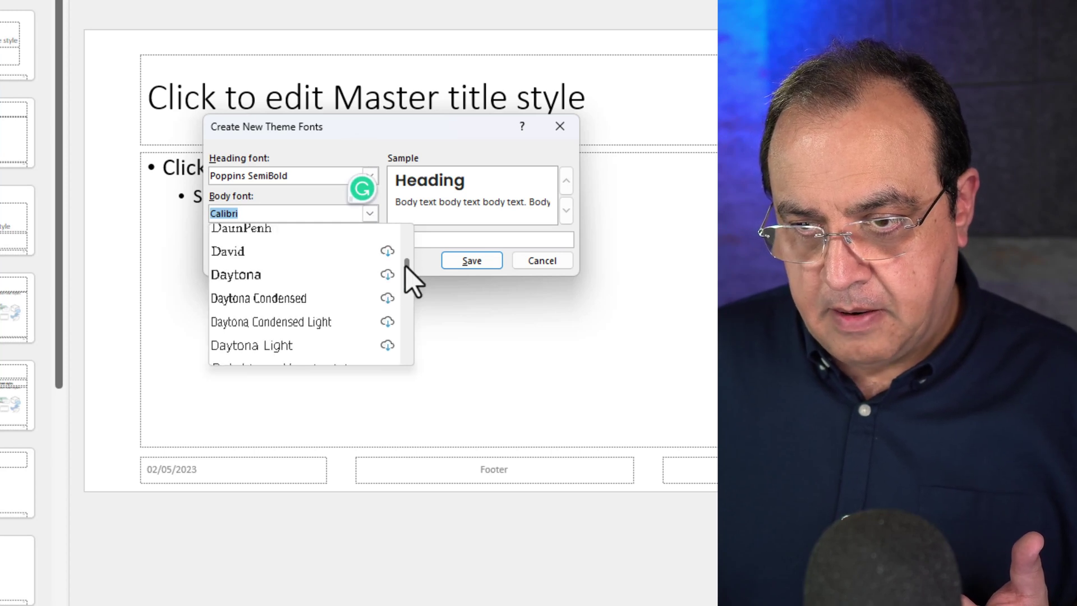
text(Poppins)
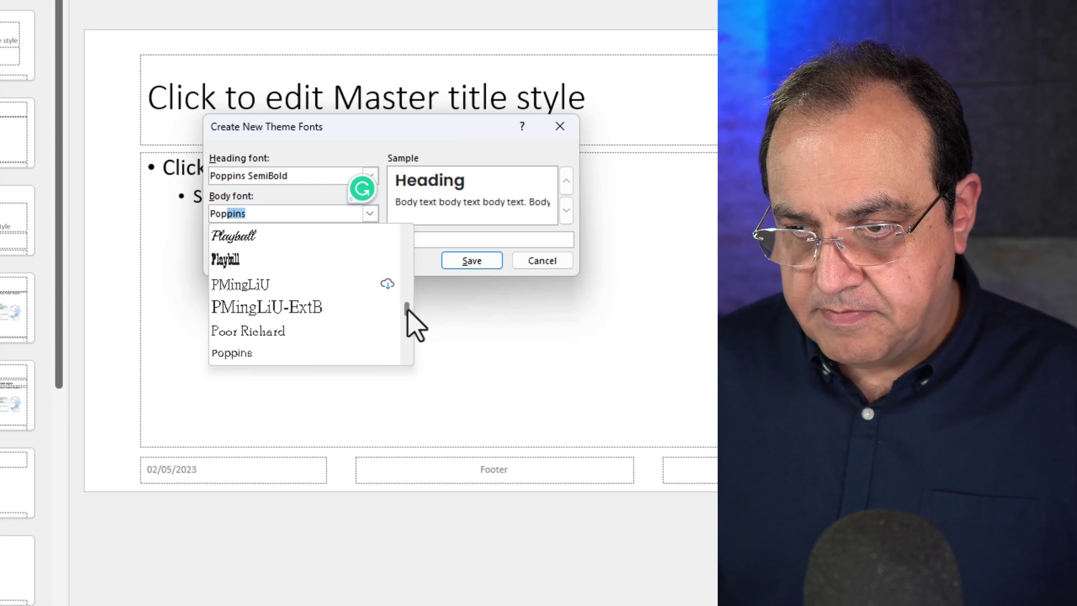
scroll(408, 310, down, 1)
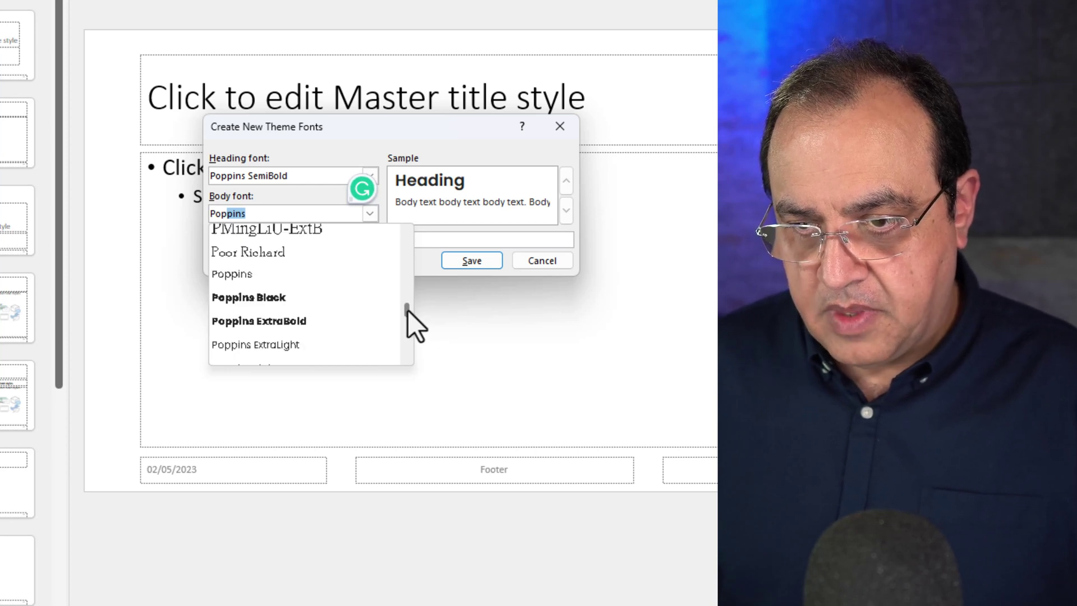
click(304, 275)
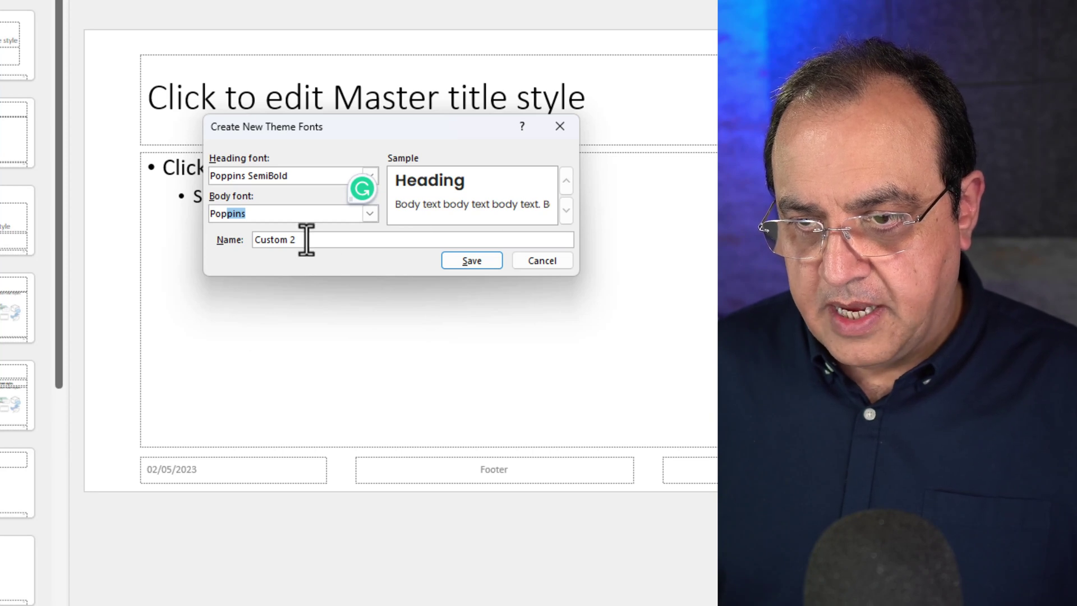
drag(307, 239, 255, 241)
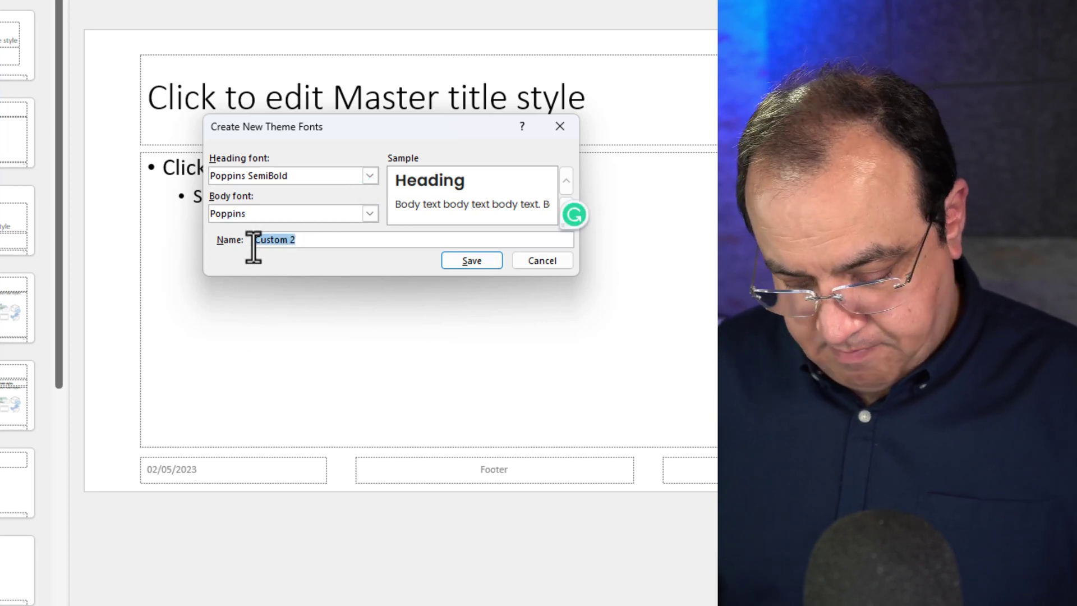
text(HelePop)
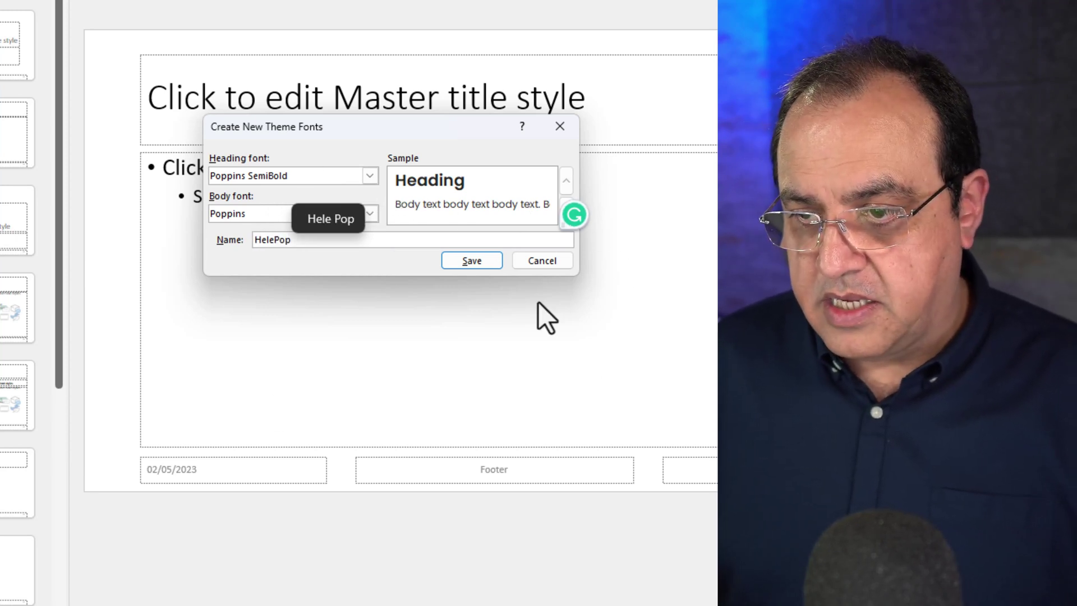
Save HelePop, check the master, Title Slide, Title and Content and Section Header fonts.
click(480, 260)
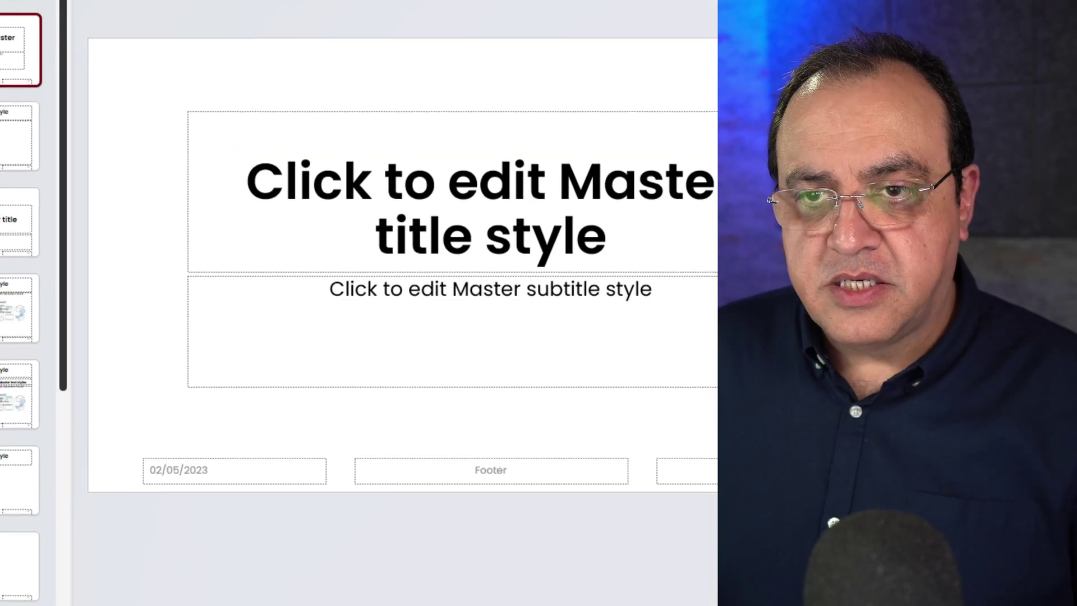
click(62, 120)
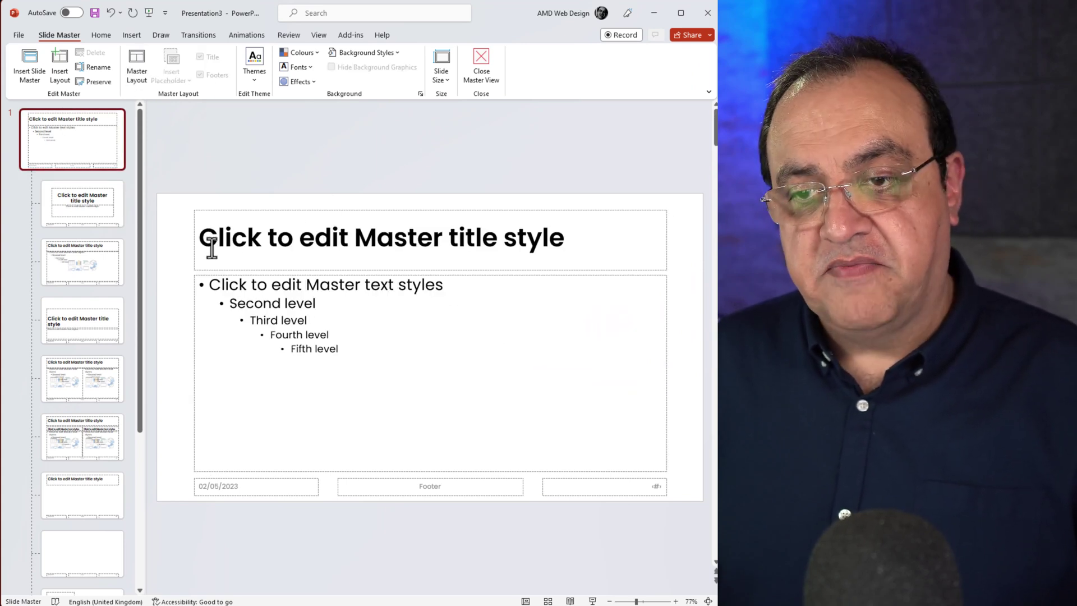
click(102, 201)
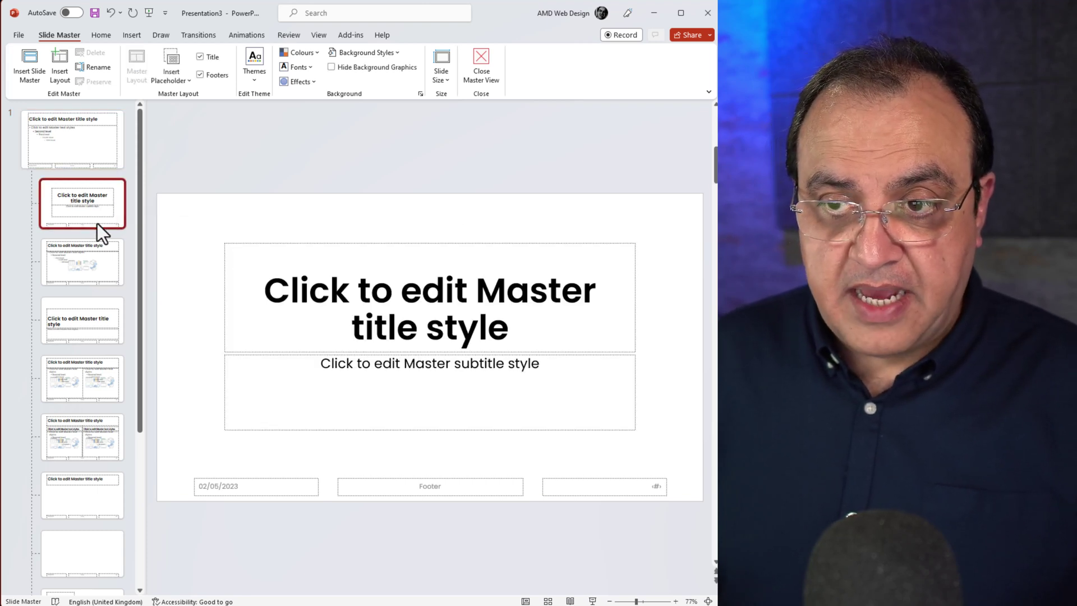
click(94, 256)
click(100, 309)
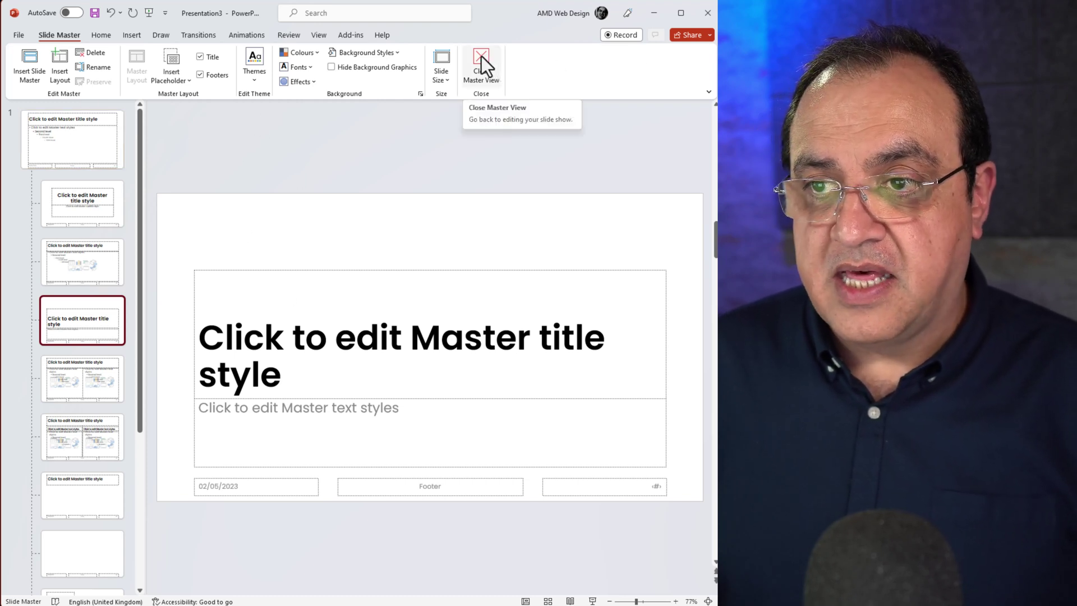
click(309, 67)
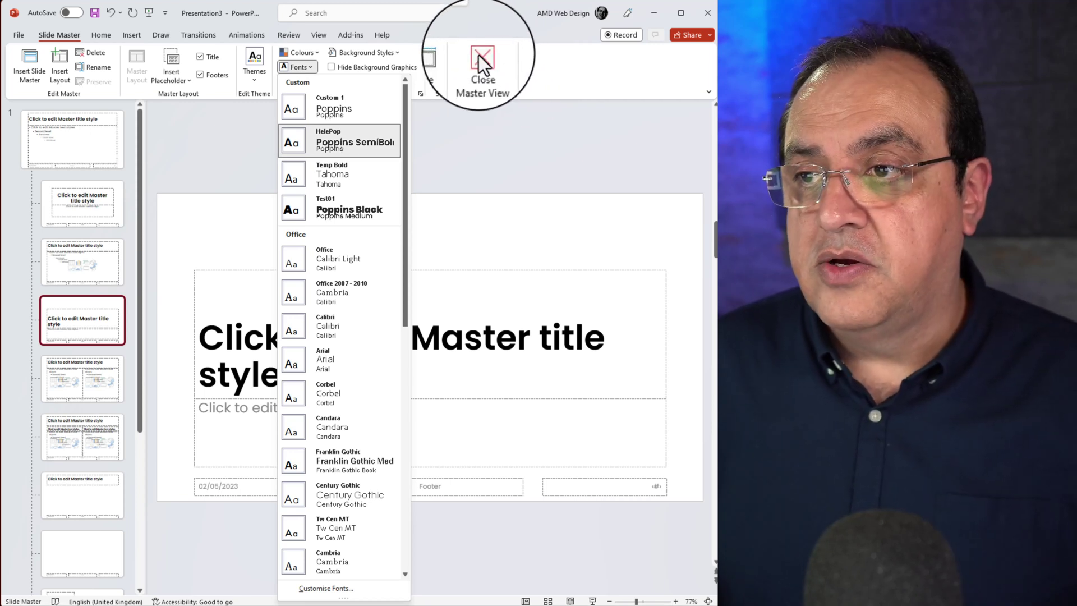
Close Master View and save the current theme as 'helepopmay' from the Design themes gallery.
click(479, 55)
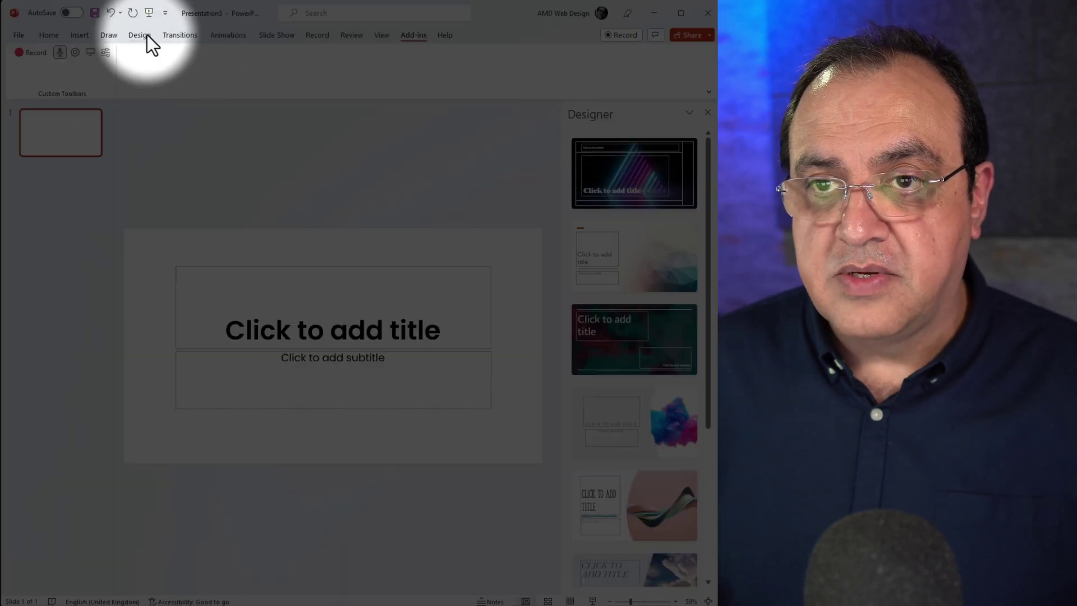
click(139, 34)
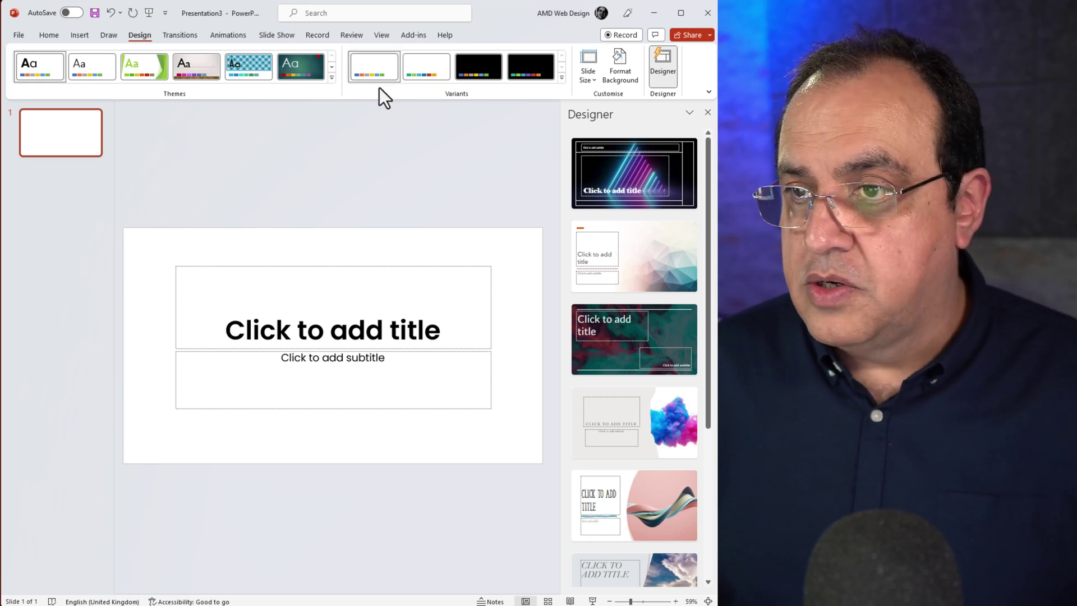
click(332, 78)
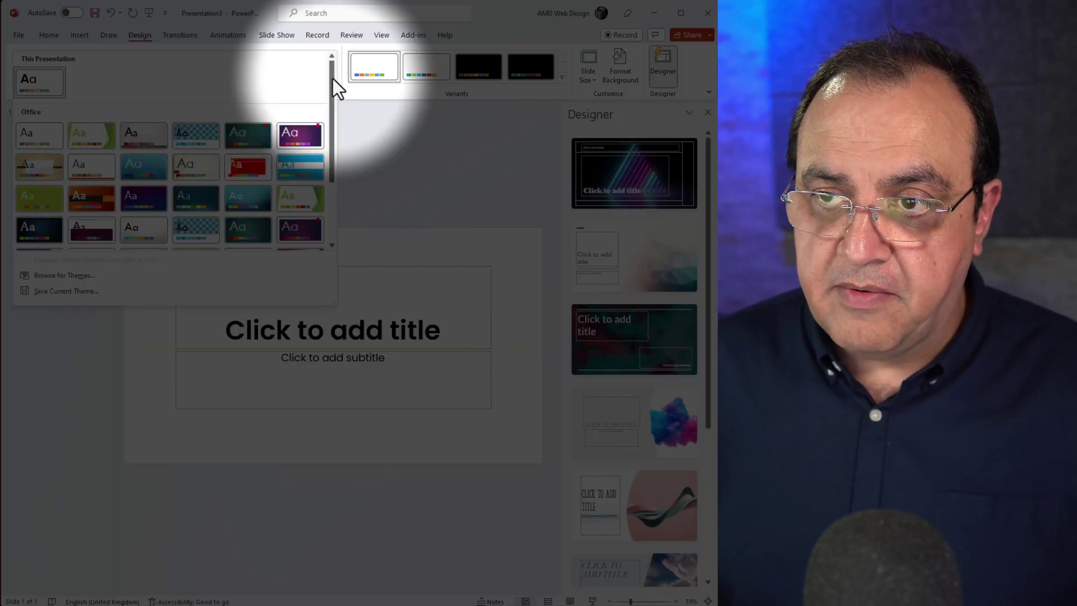
click(96, 293)
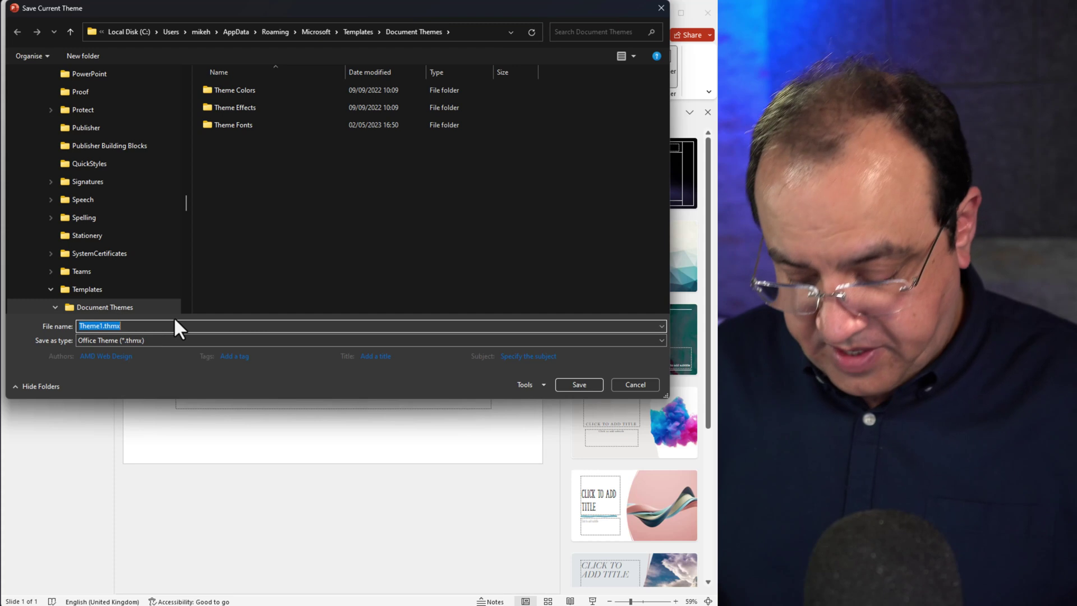
text(hele)
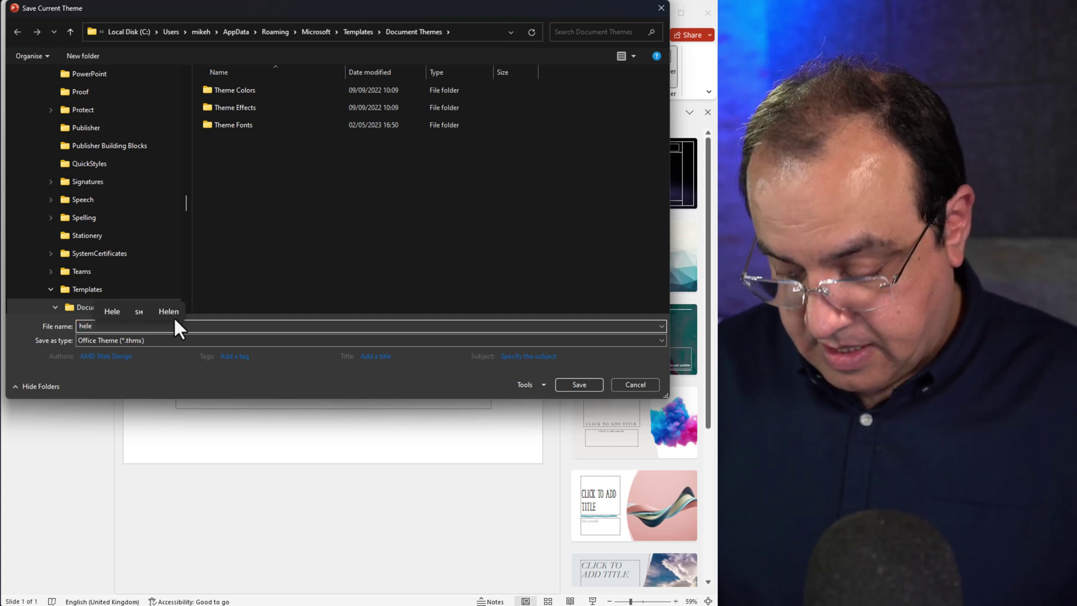
text(pop)
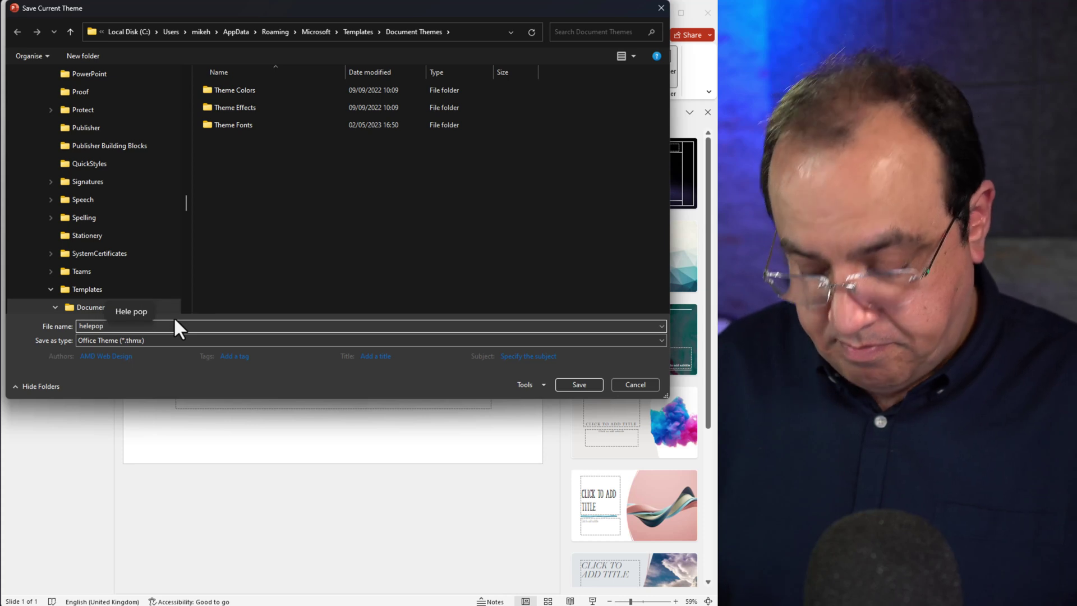
text(may)
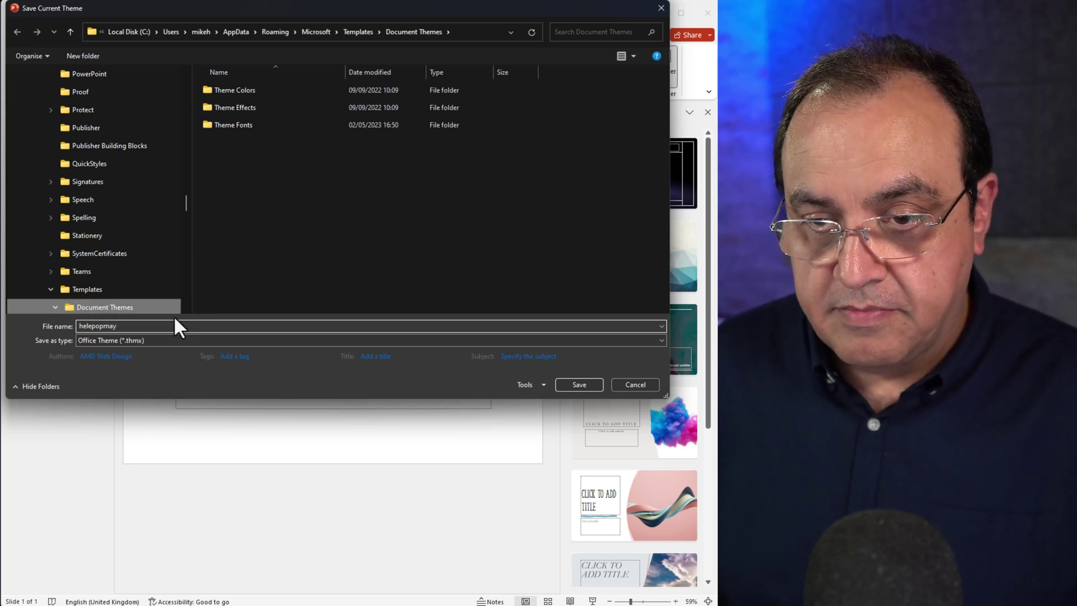
click(587, 380)
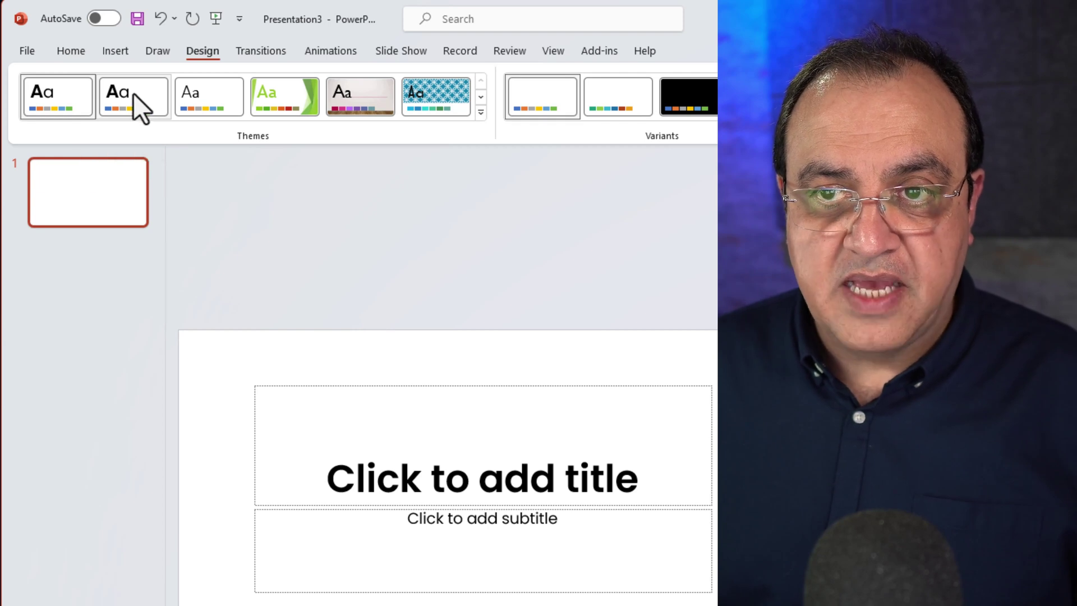
Set the saved helepopmay theme as the default theme for new presentations.
right_click(133, 93)
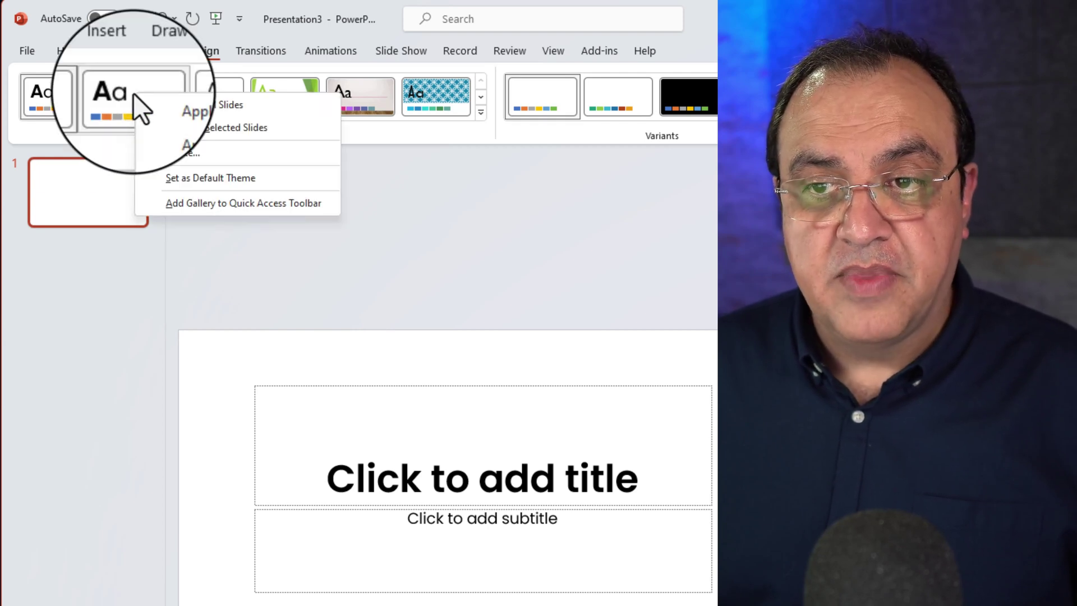
click(223, 178)
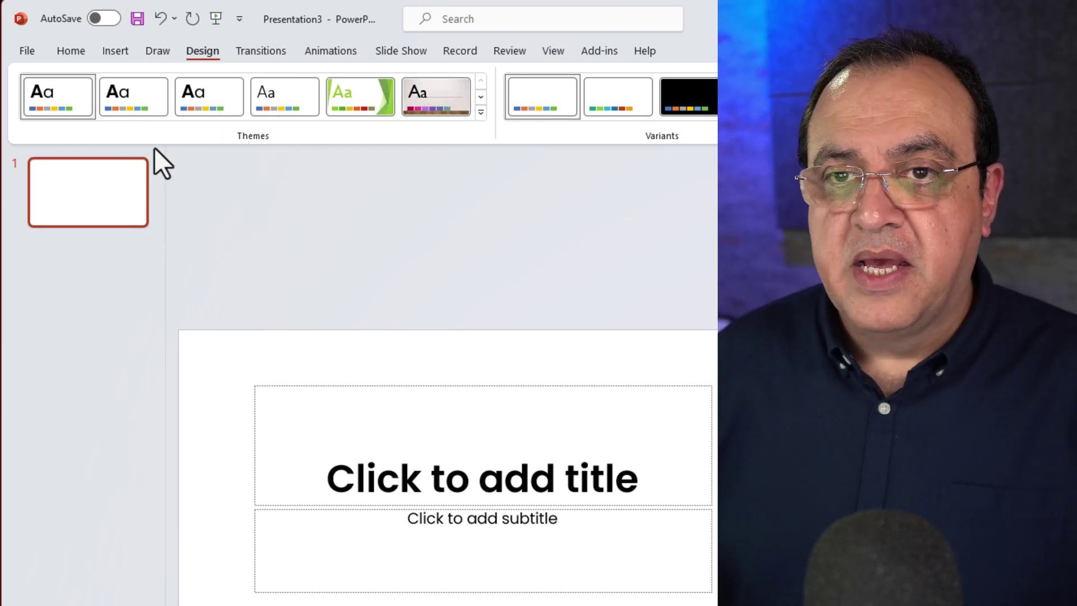
Close Presentation3 via File > Close, answering the save prompt, and return to Home.
click(25, 51)
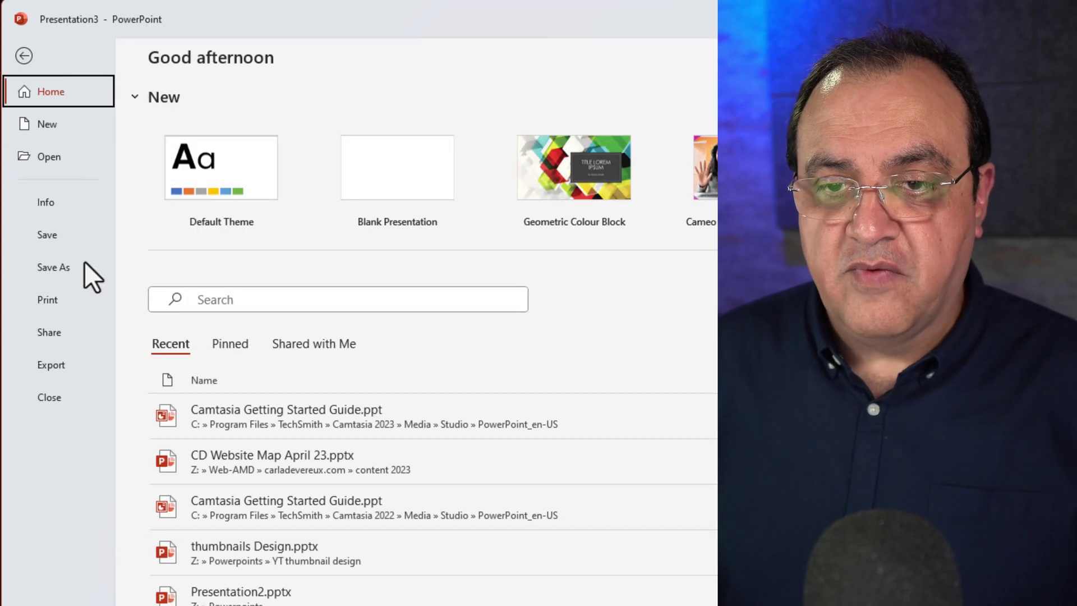
click(45, 395)
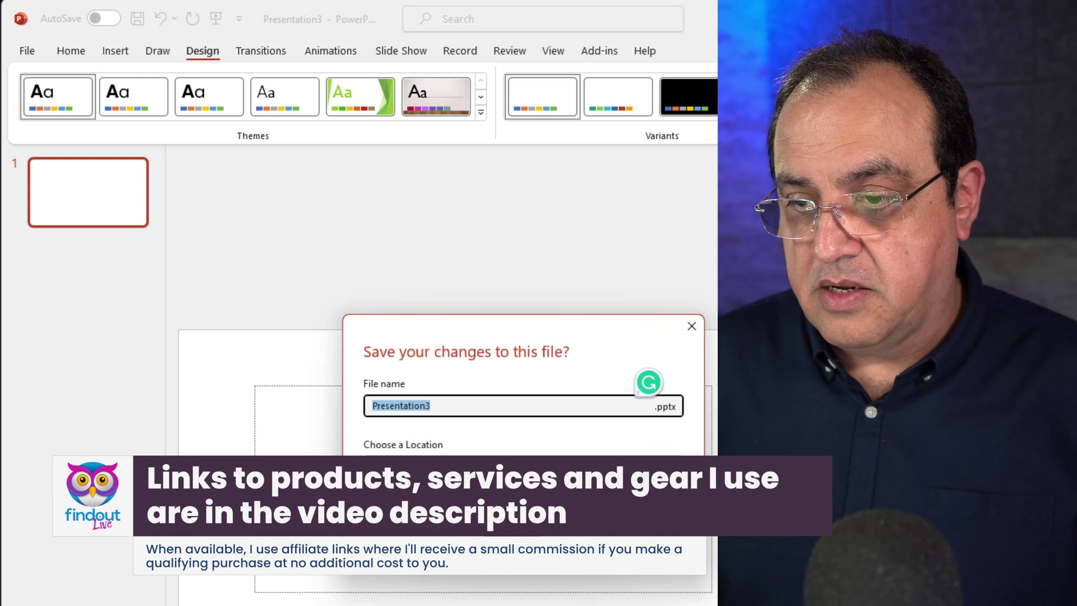
click(654, 540)
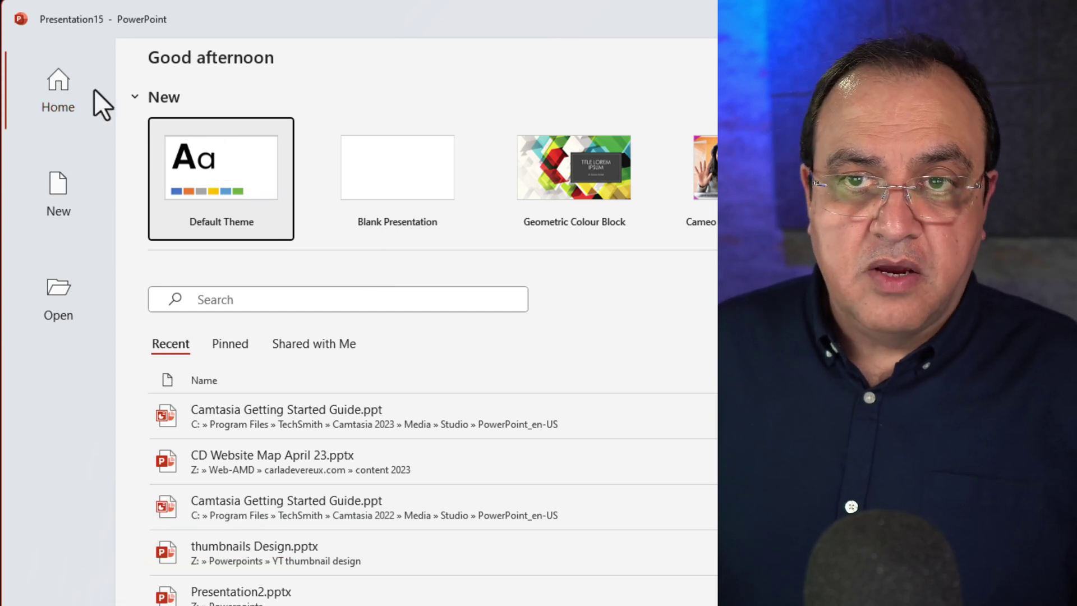
Start a Default Theme presentation, type a name as the title and begin the subtitle with 'he'.
click(217, 181)
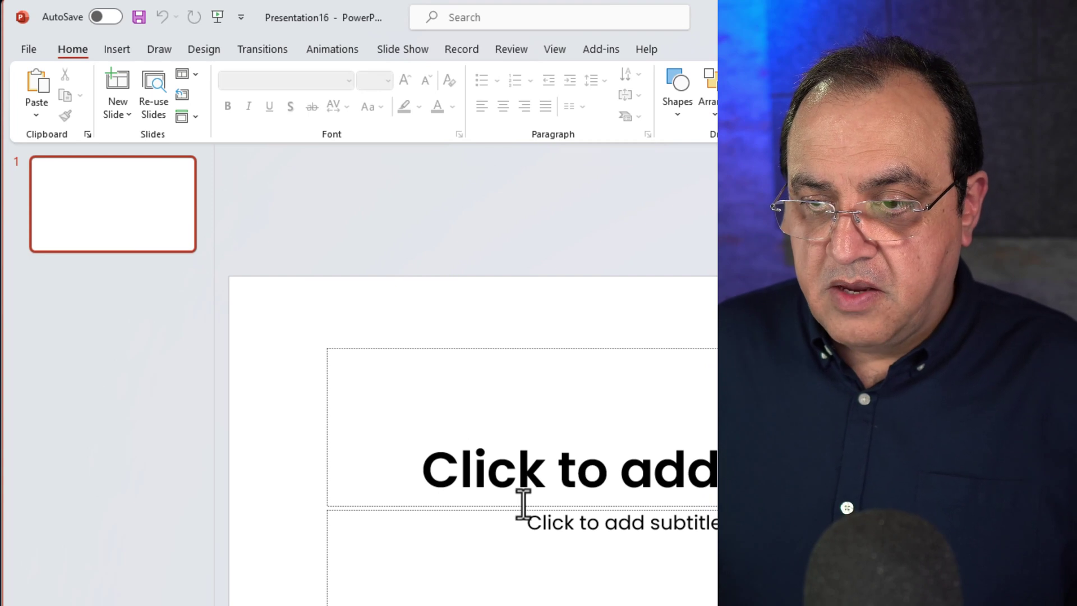
click(524, 480)
text(michael)
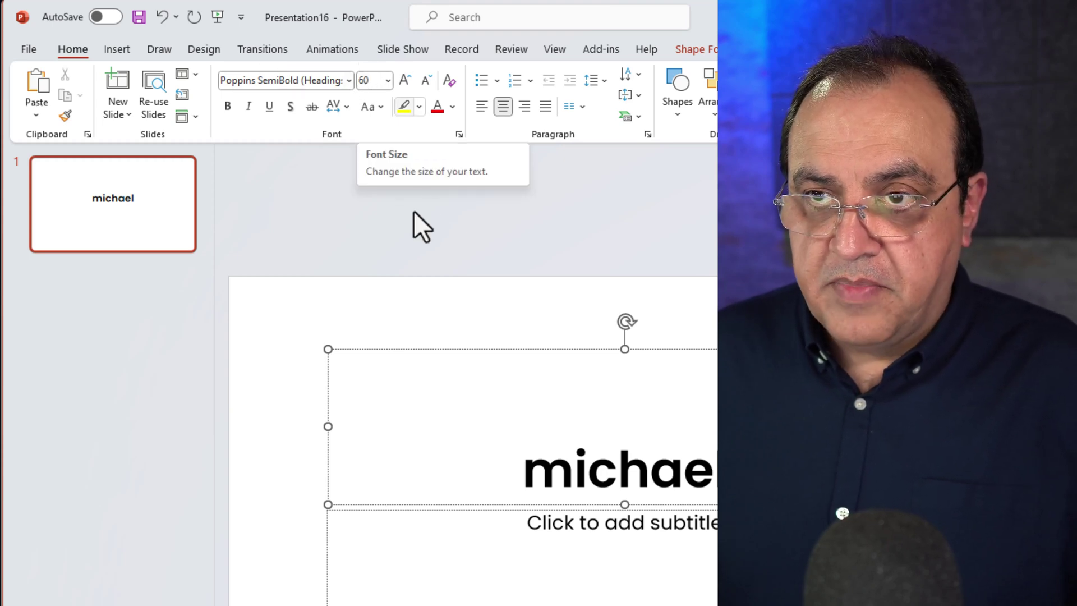
click(628, 524)
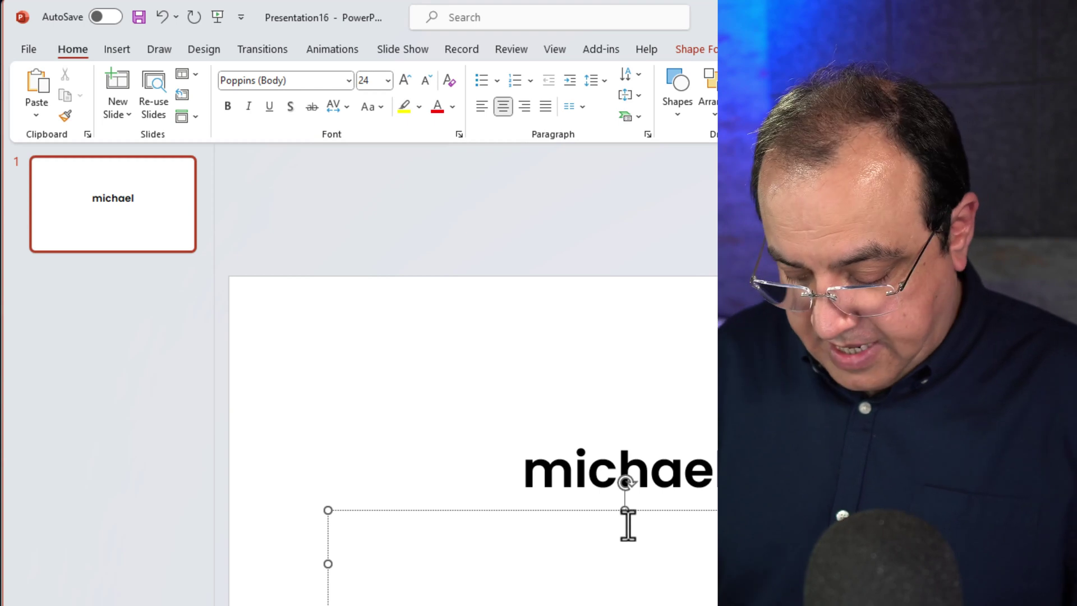
text(hele)
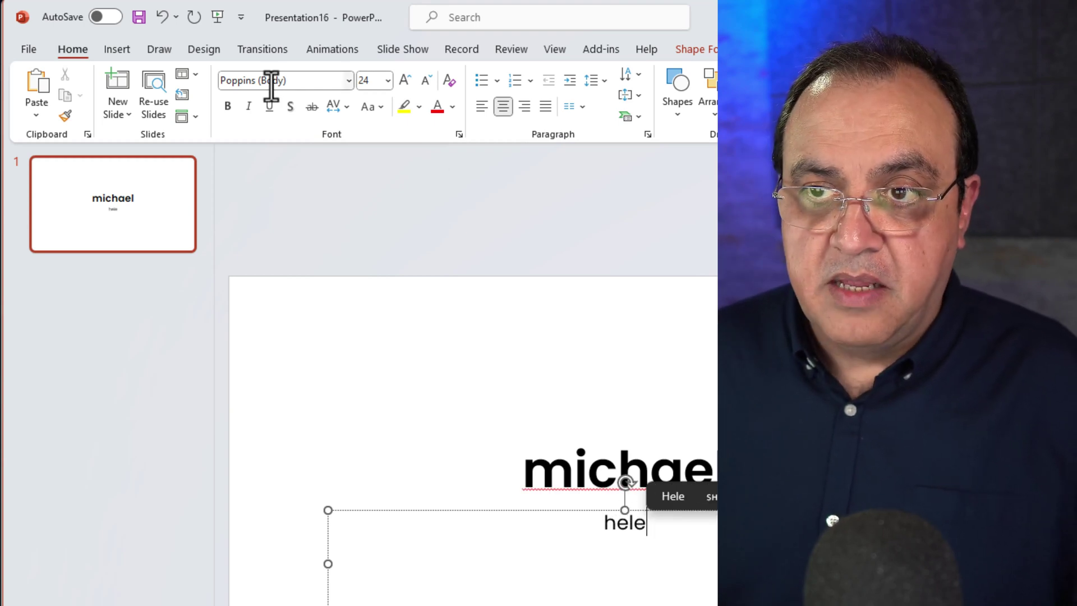